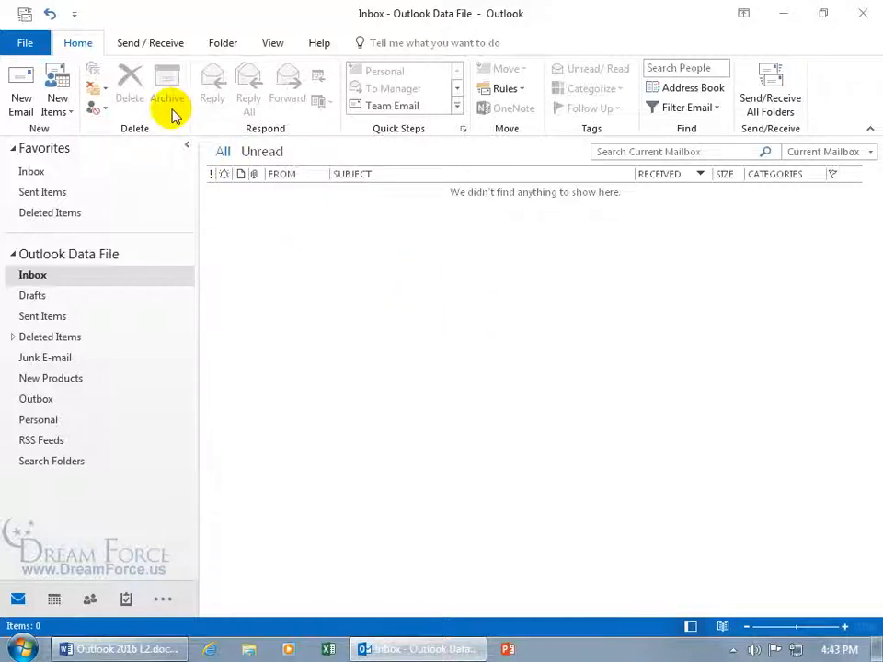
# Start a new email rule from the blank template that applies to messages I receive
pyautogui.click(523, 91)
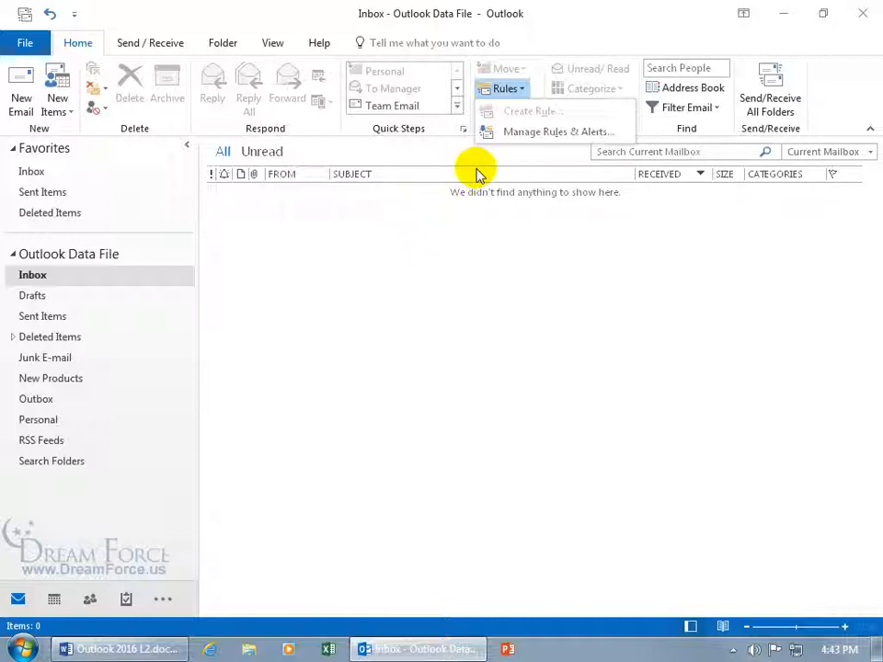
pyautogui.click(533, 134)
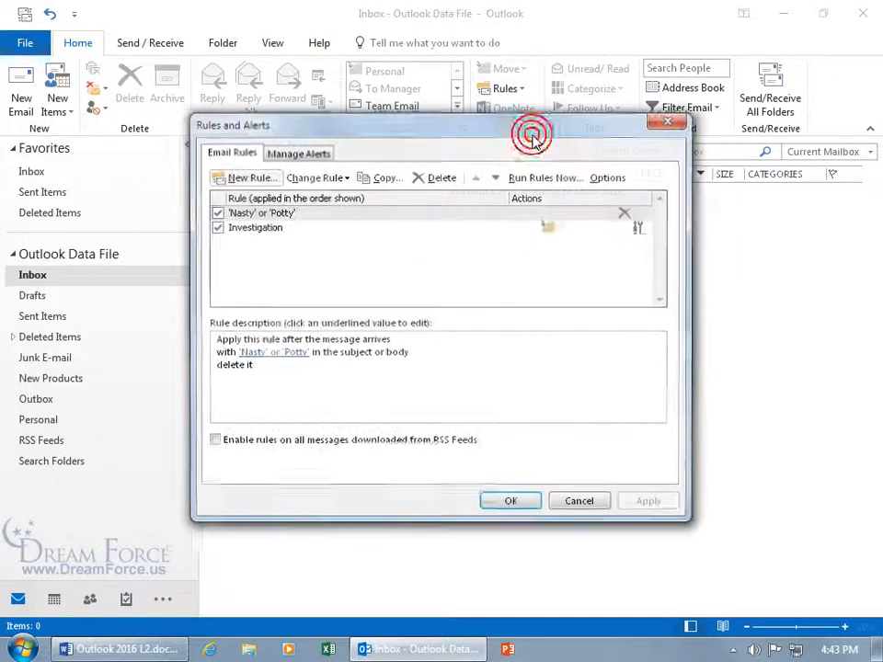
pyautogui.click(249, 176)
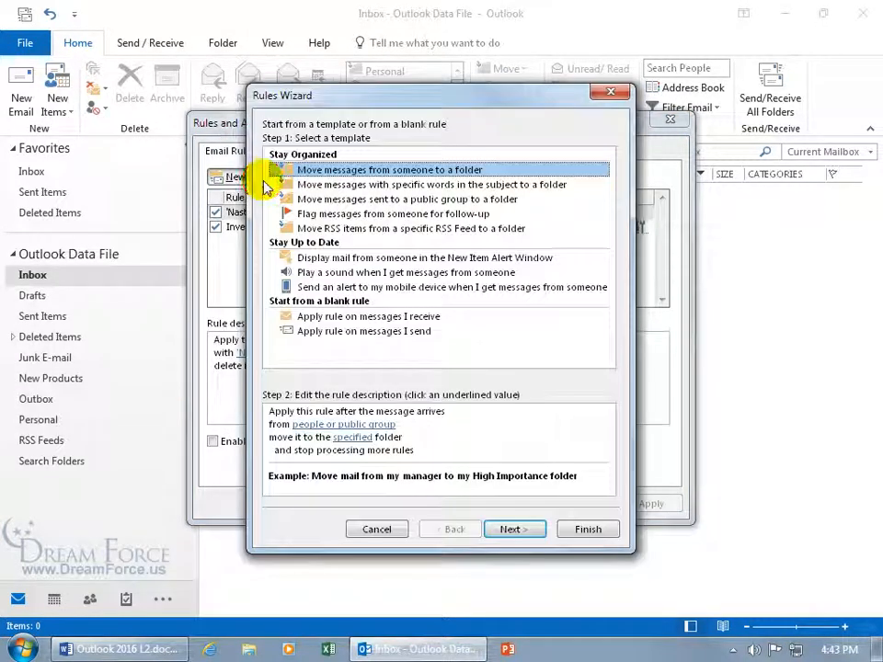
pyautogui.click(337, 318)
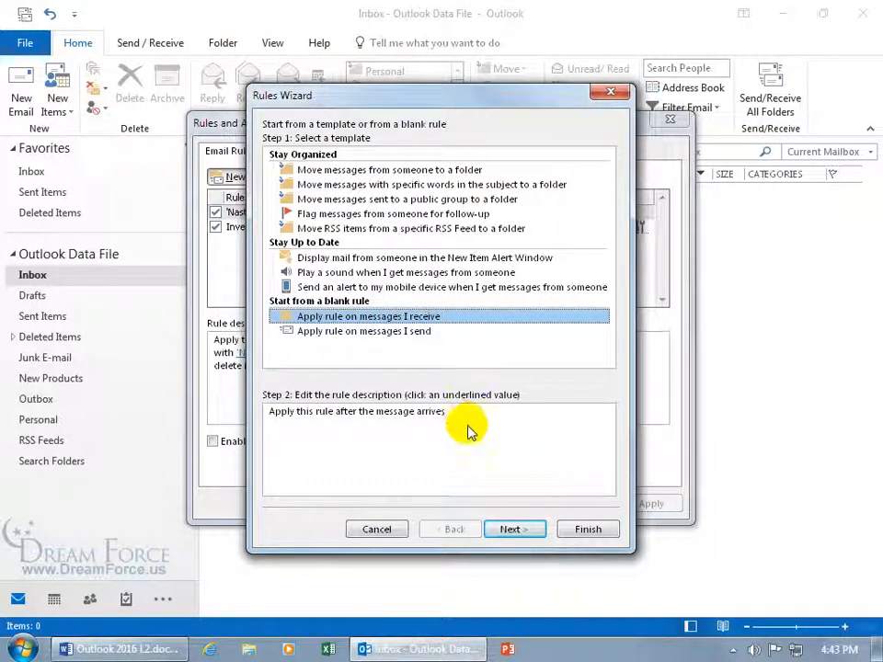
pyautogui.click(514, 529)
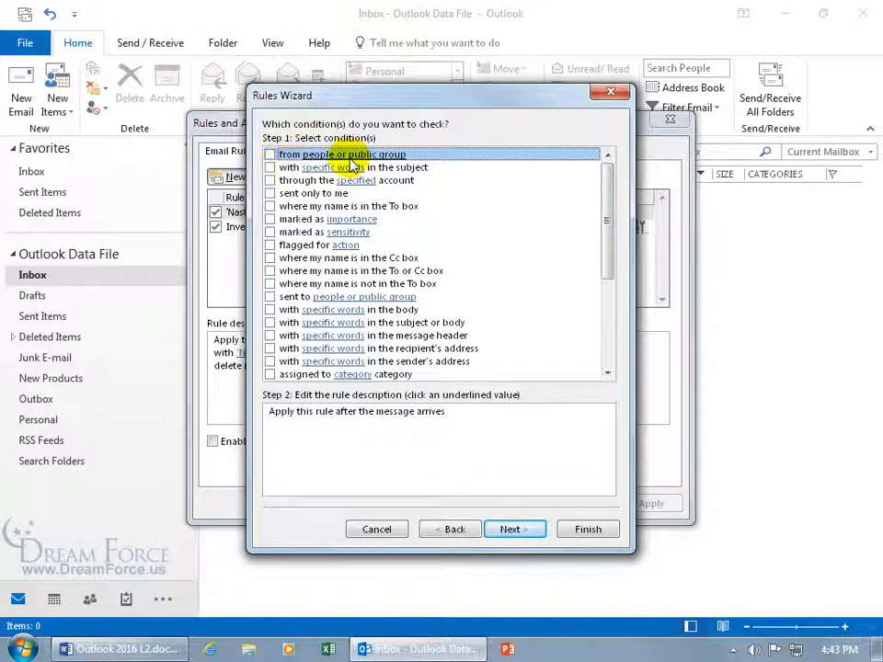
# Add the sender condition to the rule, picking the client's contact from the address book, and continue to the actions
pyautogui.click(271, 154)
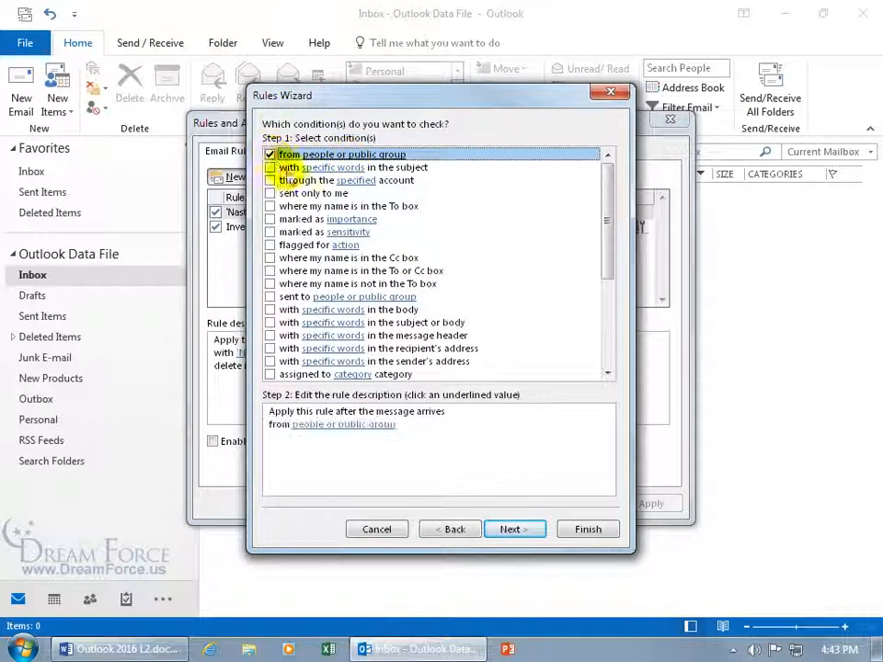
pyautogui.click(356, 433)
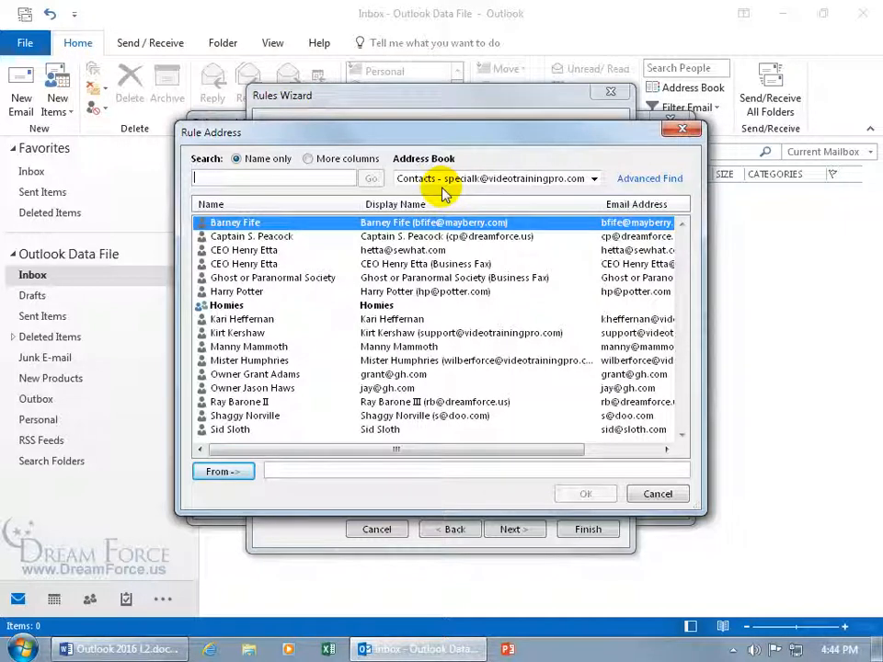
pyautogui.doubleClick(259, 361)
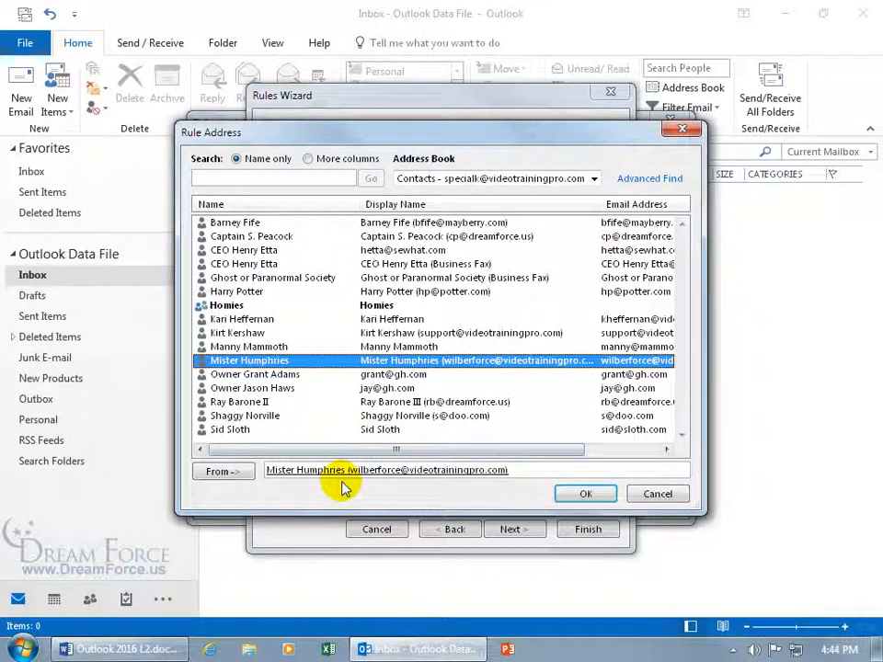
pyautogui.click(603, 494)
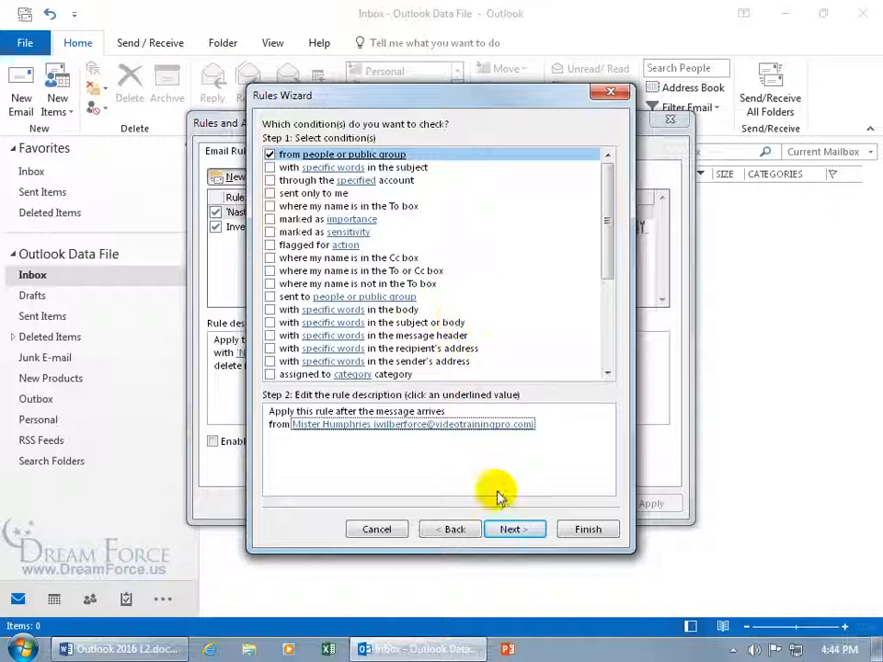
pyautogui.click(512, 529)
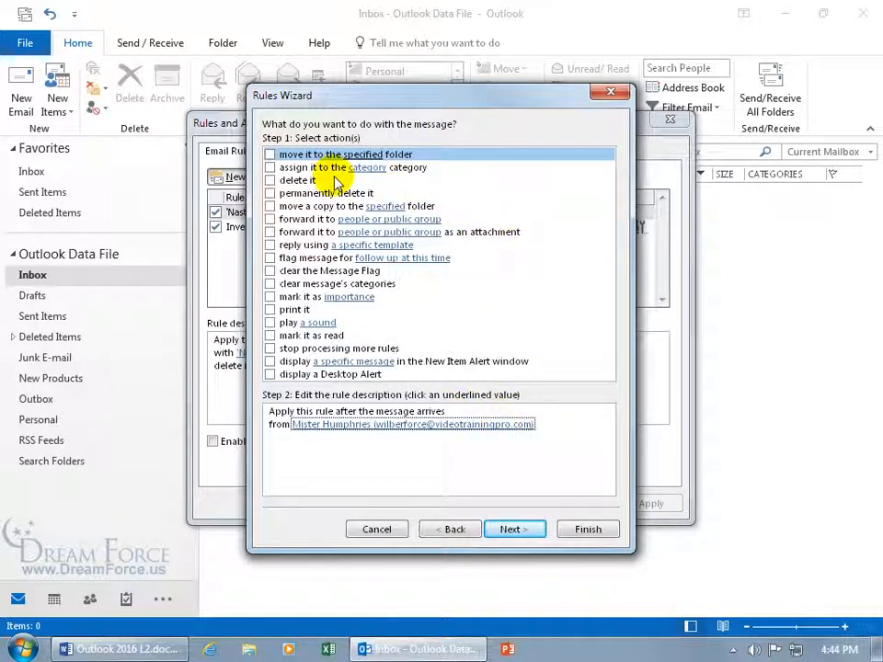
# Set the rule's action to assign matching messages to the Client and Spooky categories
pyautogui.click(269, 167)
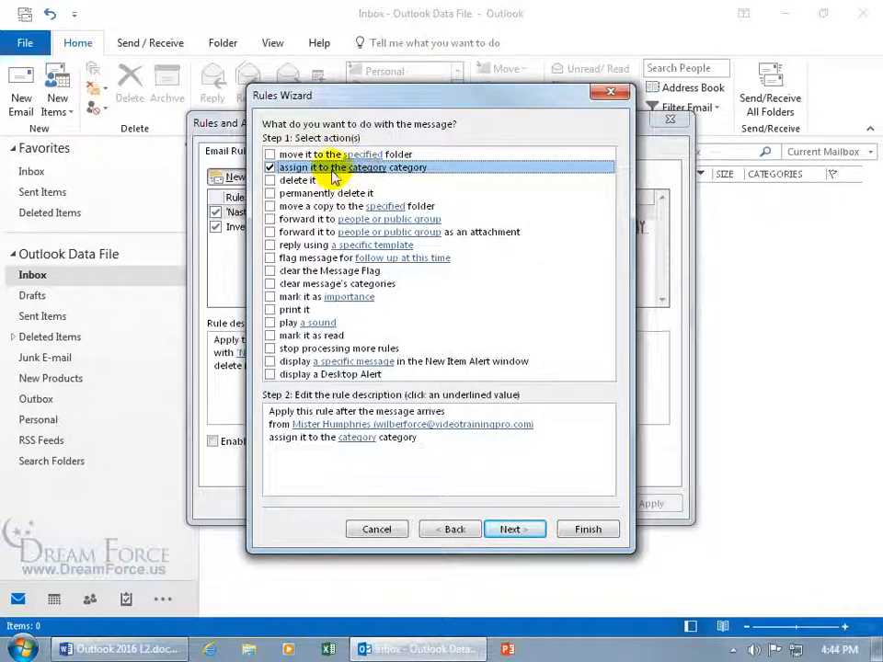
pyautogui.click(357, 438)
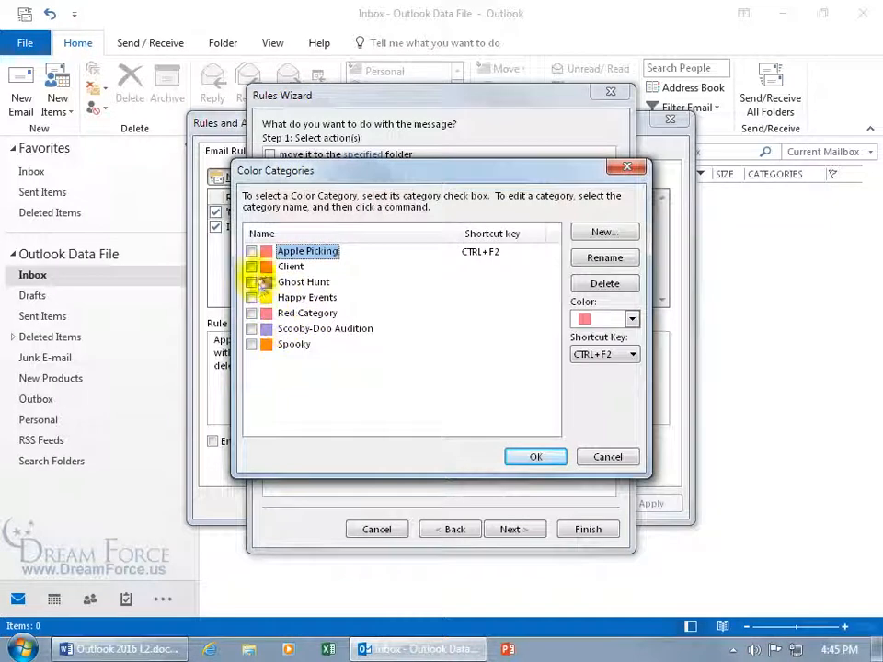
pyautogui.click(265, 267)
pyautogui.click(251, 266)
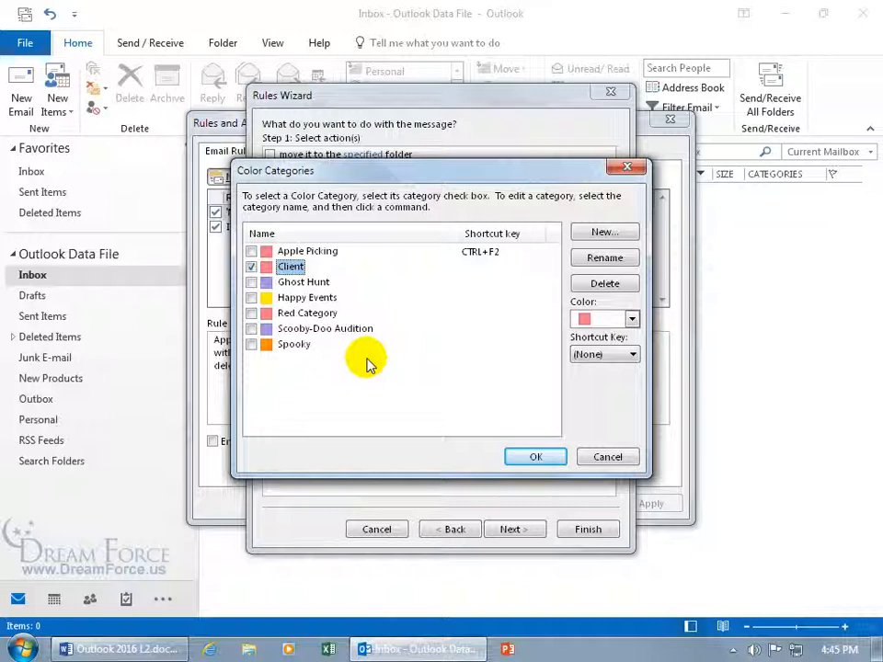
pyautogui.click(251, 345)
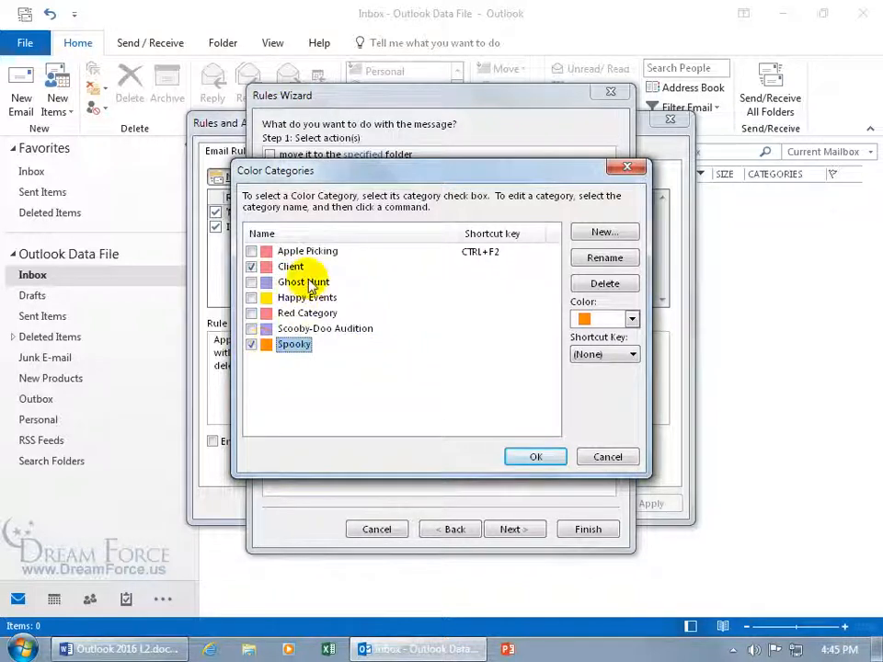
pyautogui.click(532, 457)
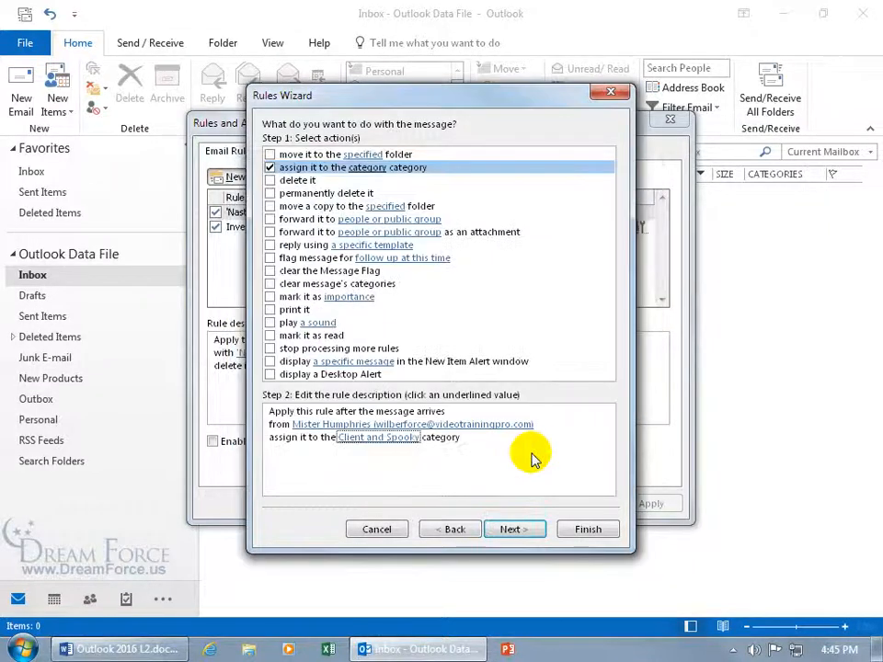
# Leave the rule without exceptions, name it "Mr. H. A Spooky Client", and save it
pyautogui.click(528, 530)
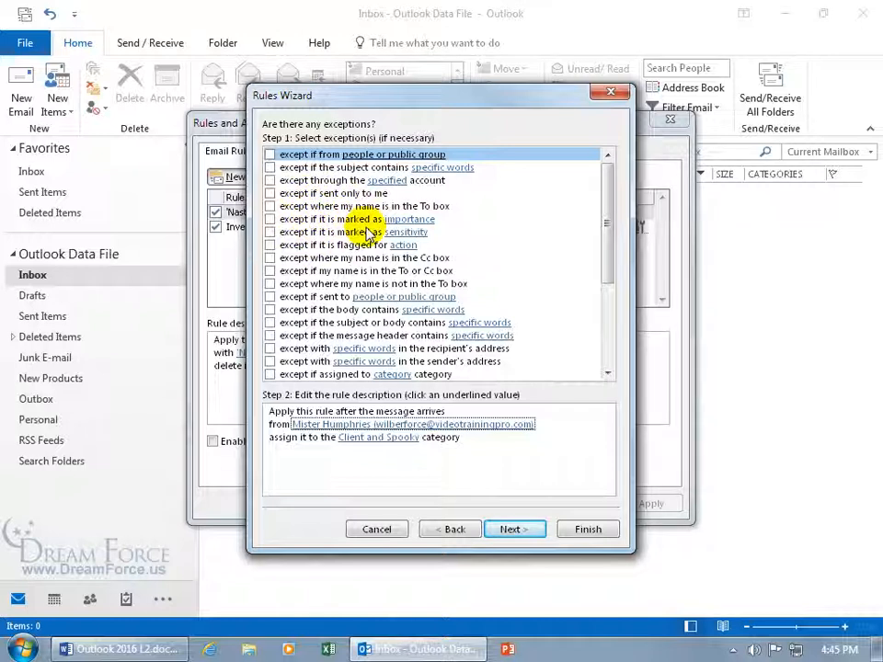
pyautogui.moveTo(610, 240); pyautogui.dragTo(613, 337)
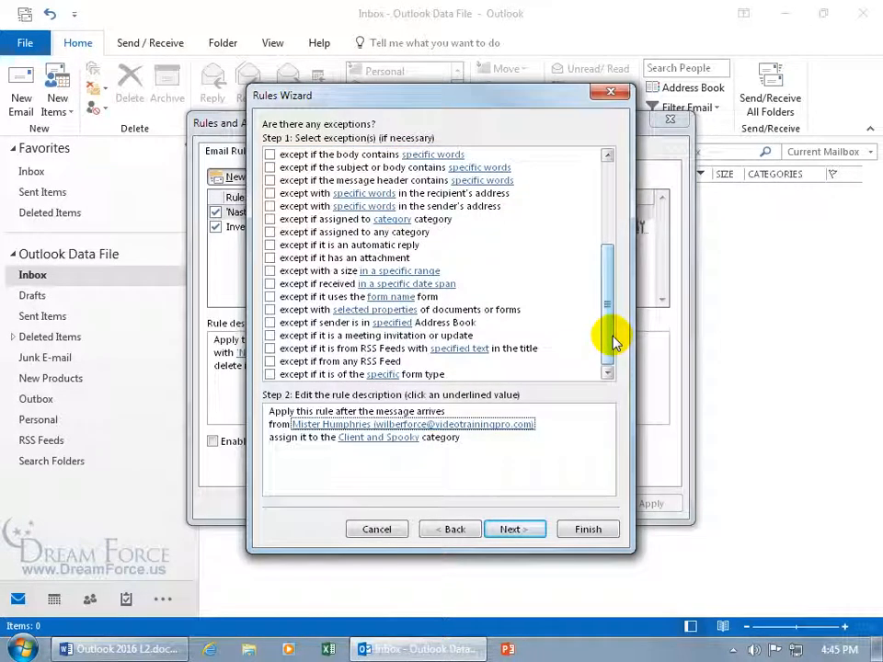
pyautogui.click(510, 531)
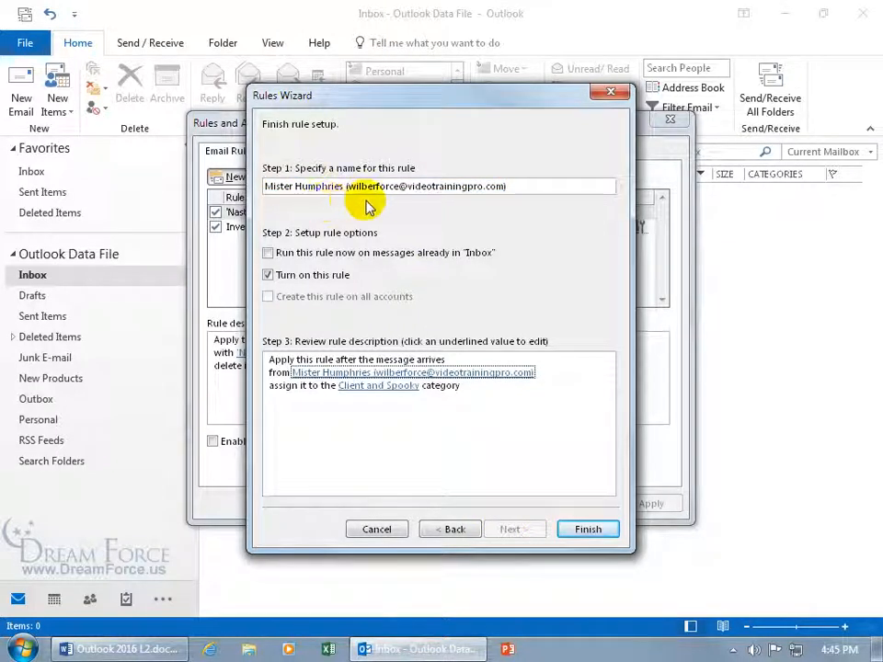
pyautogui.moveTo(518, 187); pyautogui.dragTo(211, 181)
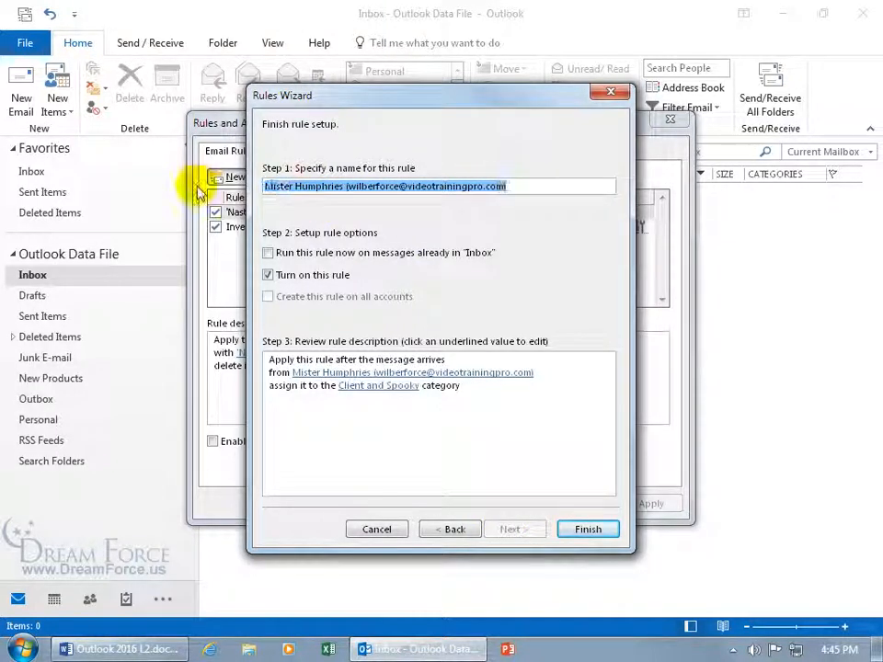
pyautogui.write('Mr. H. A Spooky Client')
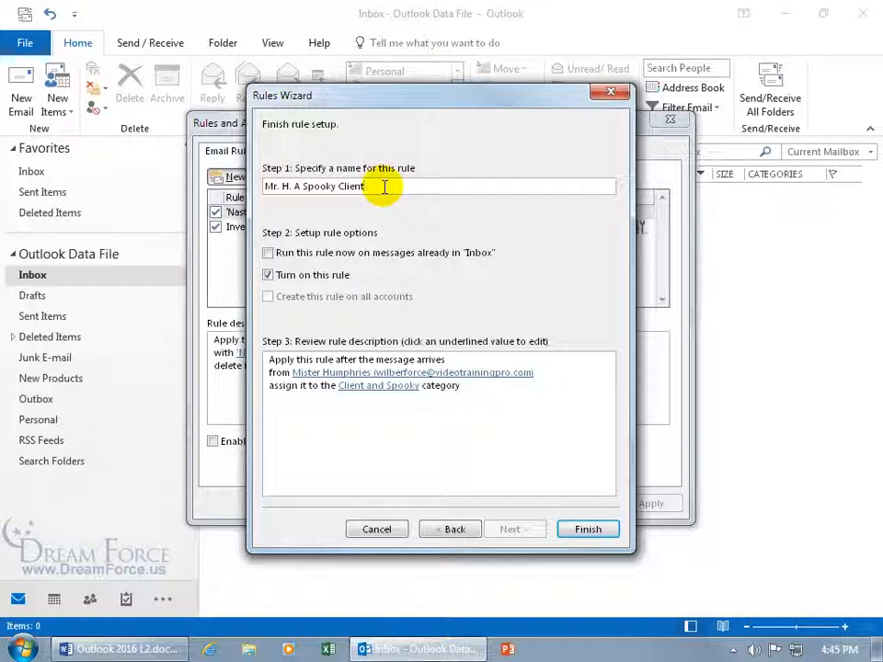
pyautogui.click(593, 539)
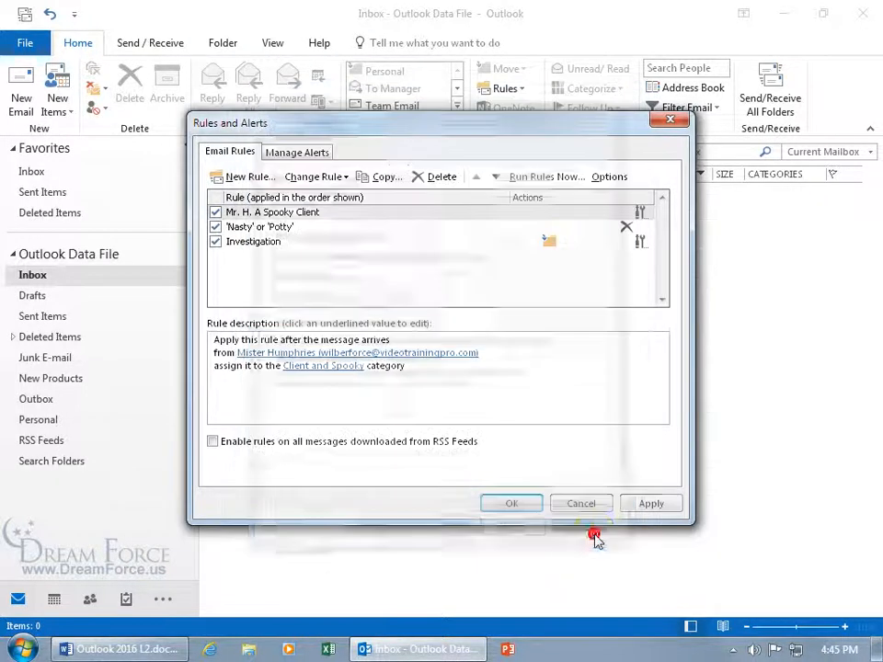
pyautogui.click(516, 502)
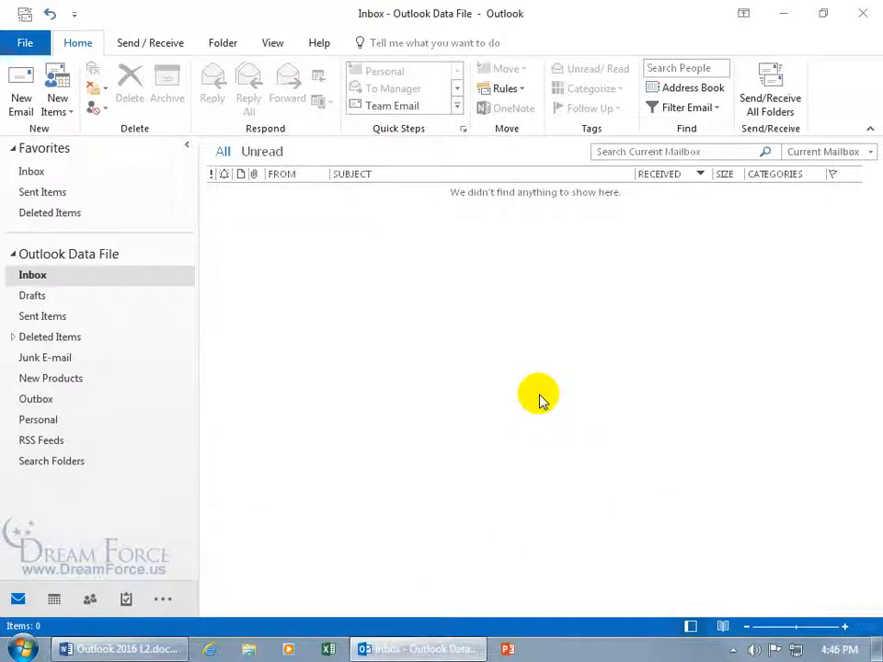
# Send and receive mail for all folders and remove the Spooky category from the "Spring Garden" message
pyautogui.click(758, 96)
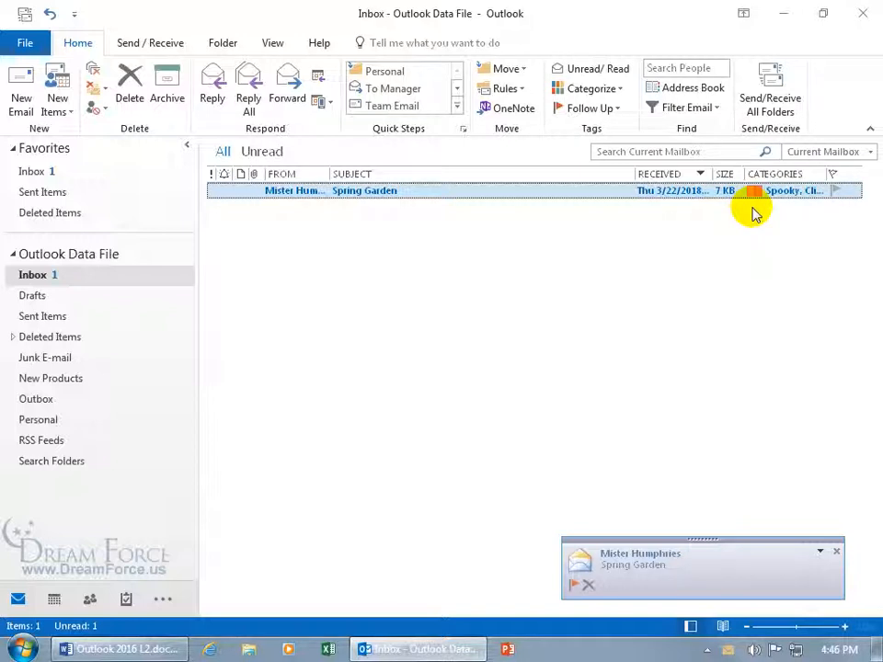
pyautogui.click(755, 191)
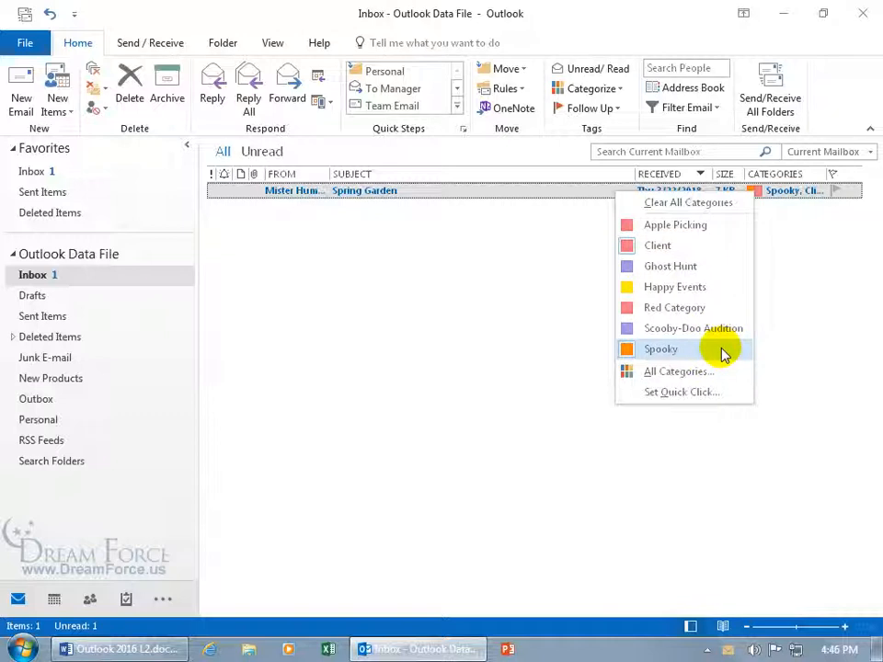
pyautogui.click(635, 353)
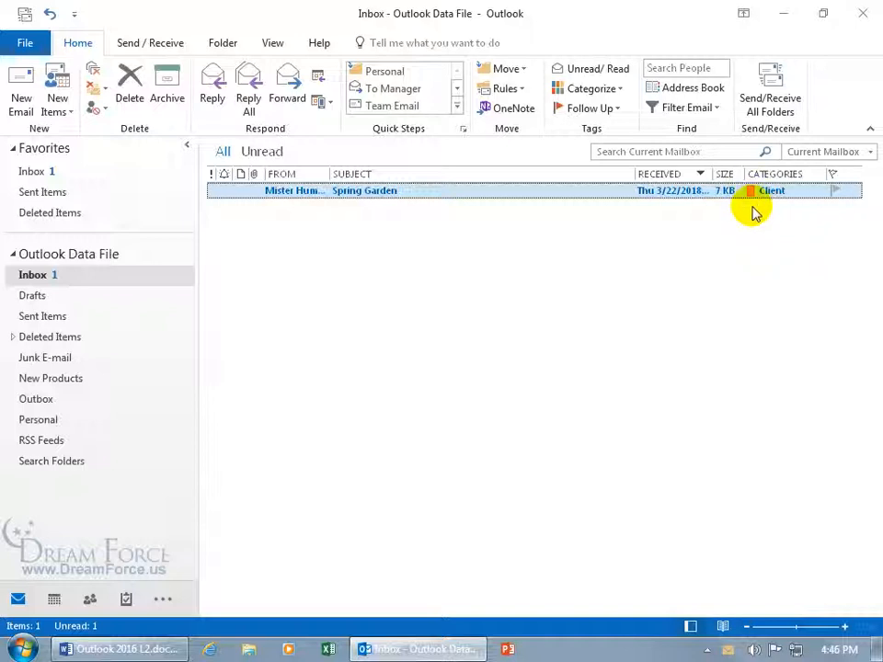
pyautogui.click(759, 195)
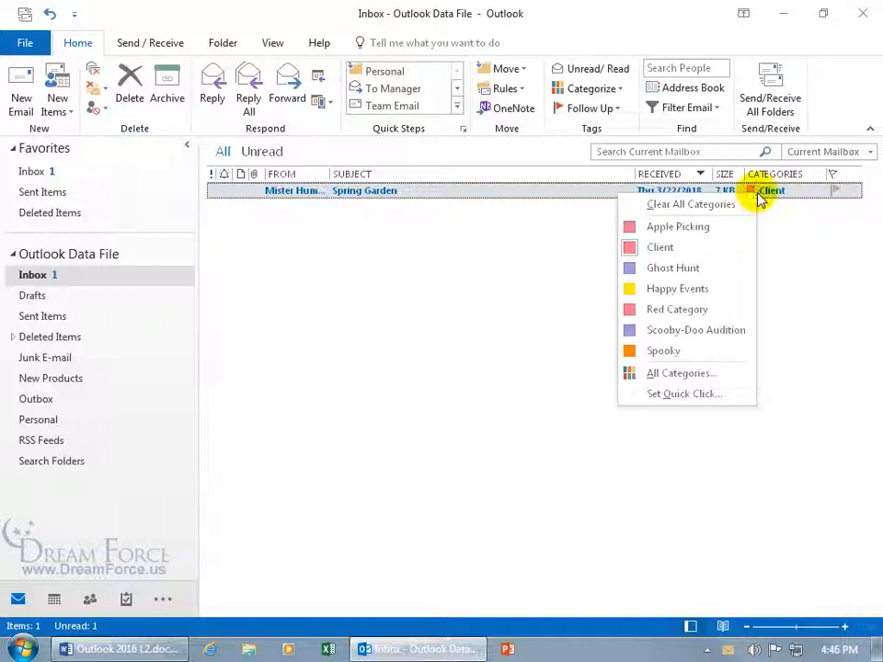
pyautogui.click(588, 300)
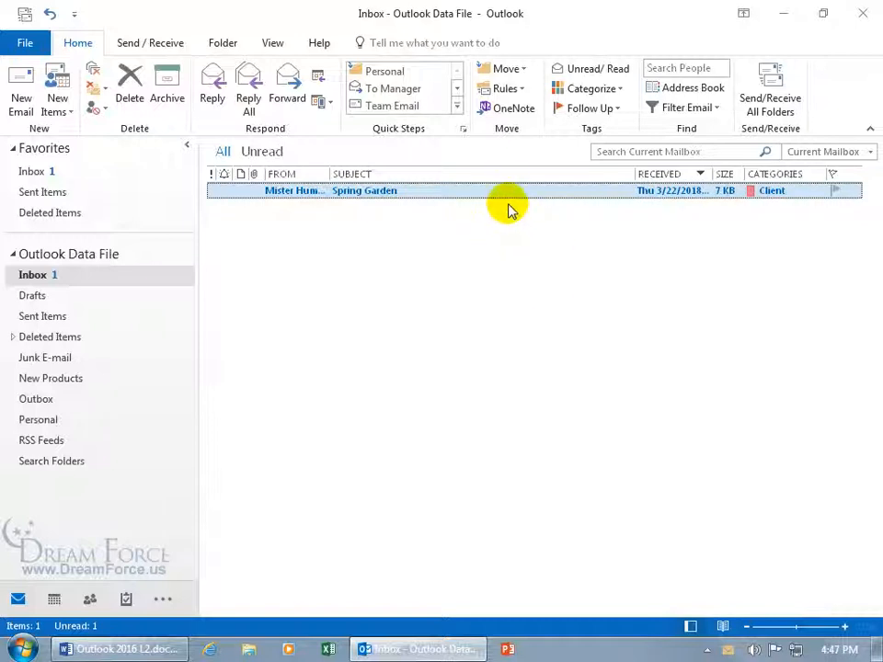
# Open the rules manager to access the existing email rules
pyautogui.click(518, 91)
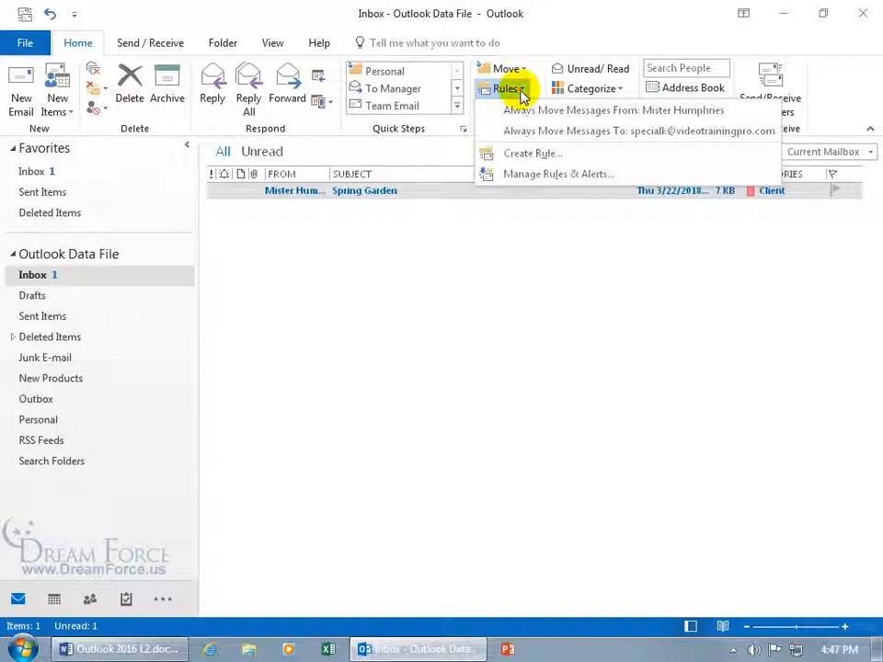
pyautogui.click(523, 174)
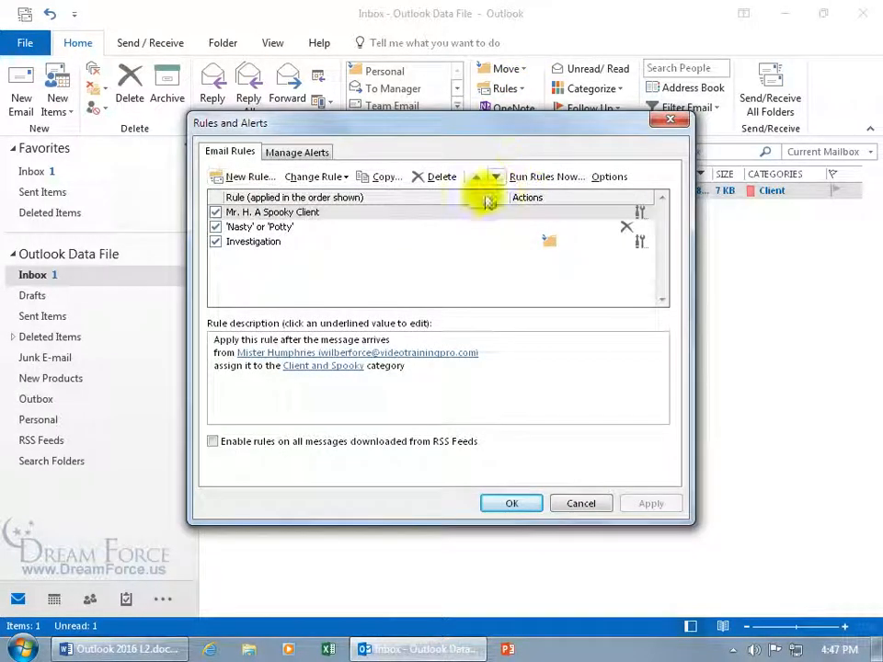
pyautogui.doubleClick(277, 213)
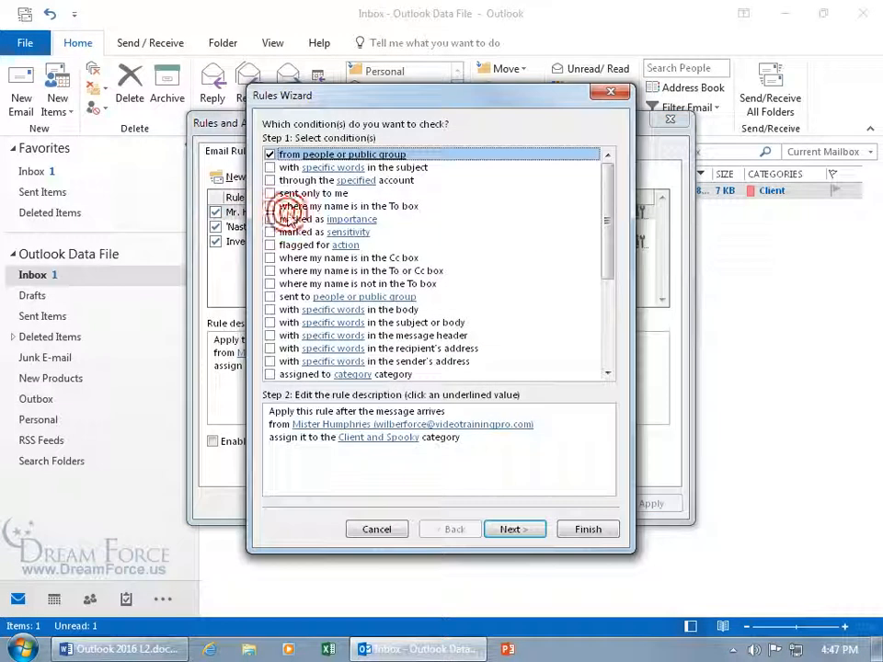
pyautogui.click(610, 92)
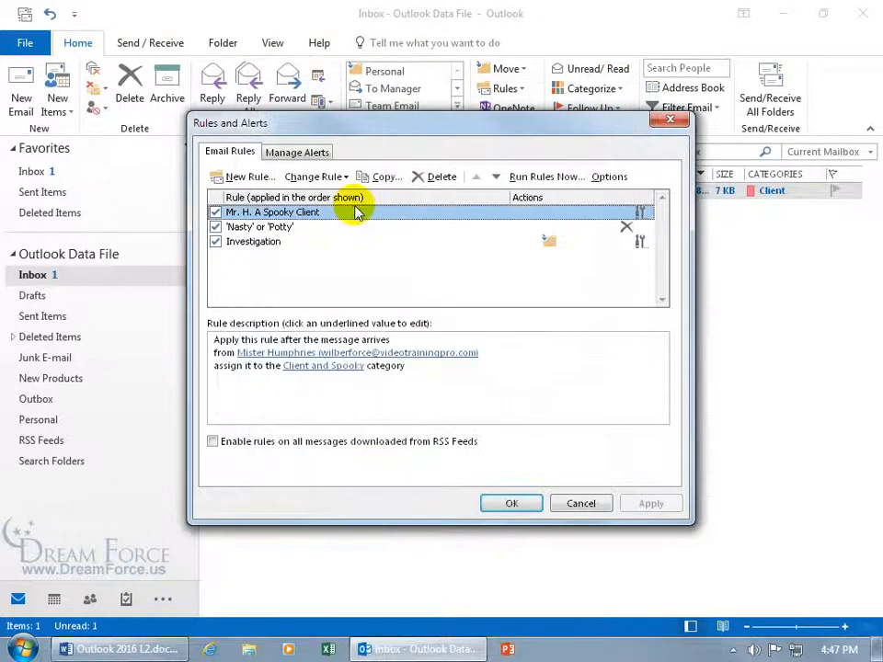
pyautogui.click(346, 177)
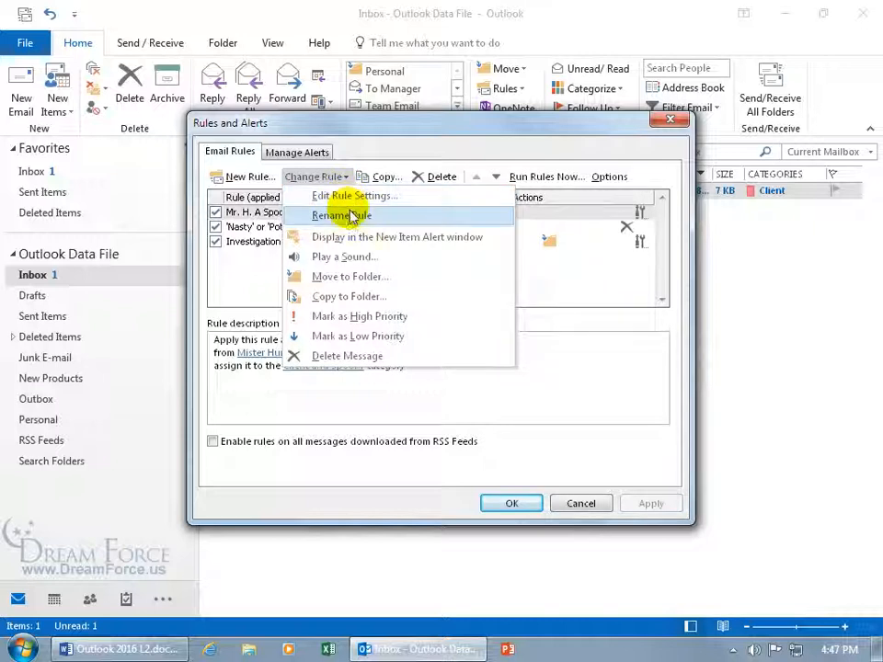
pyautogui.click(499, 255)
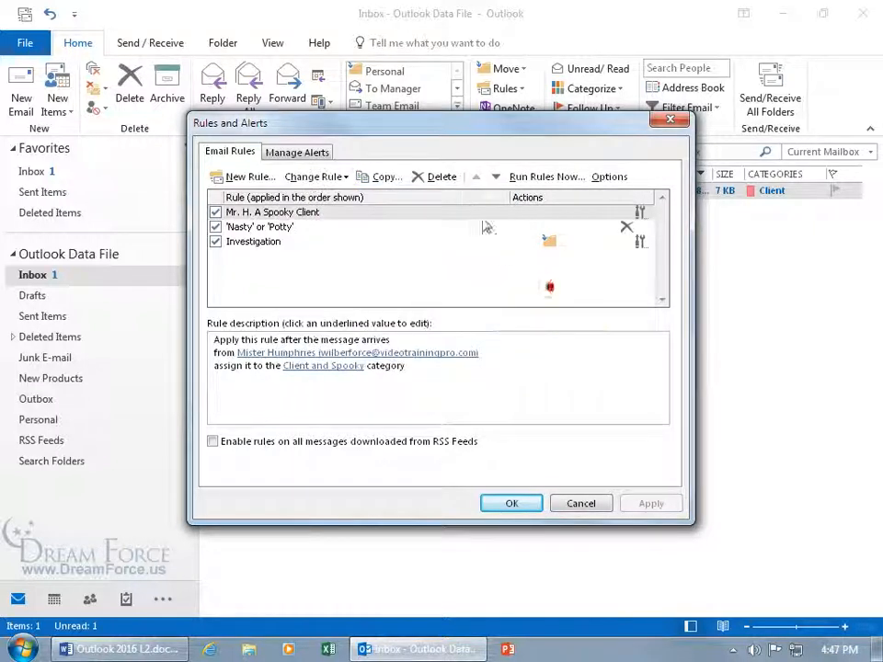
# Edit the "Mr. H. A Spooky Client" rule so it assigns only the Client category, and save the change
pyautogui.click(277, 213)
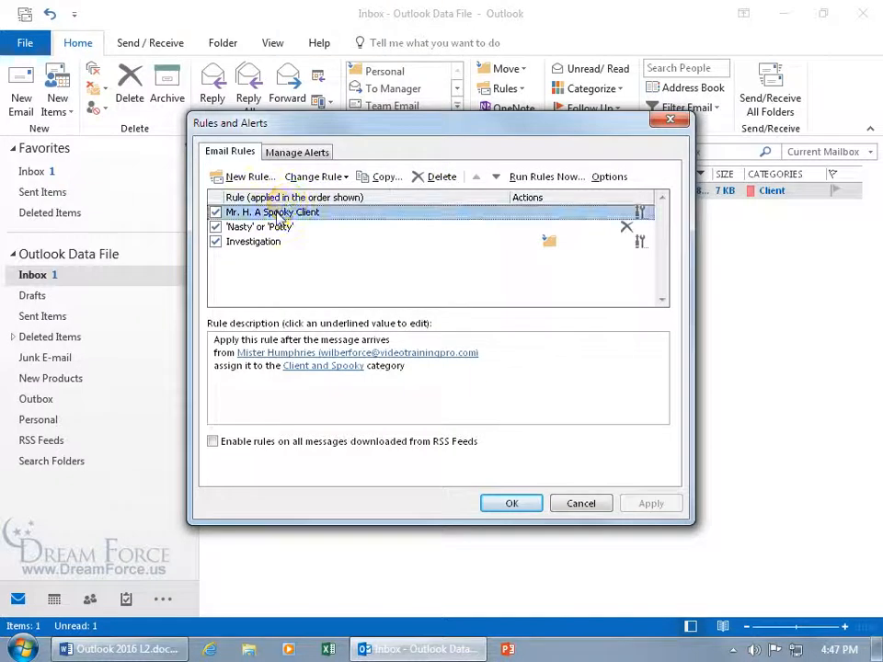
pyautogui.doubleClick(277, 212)
pyautogui.click(358, 441)
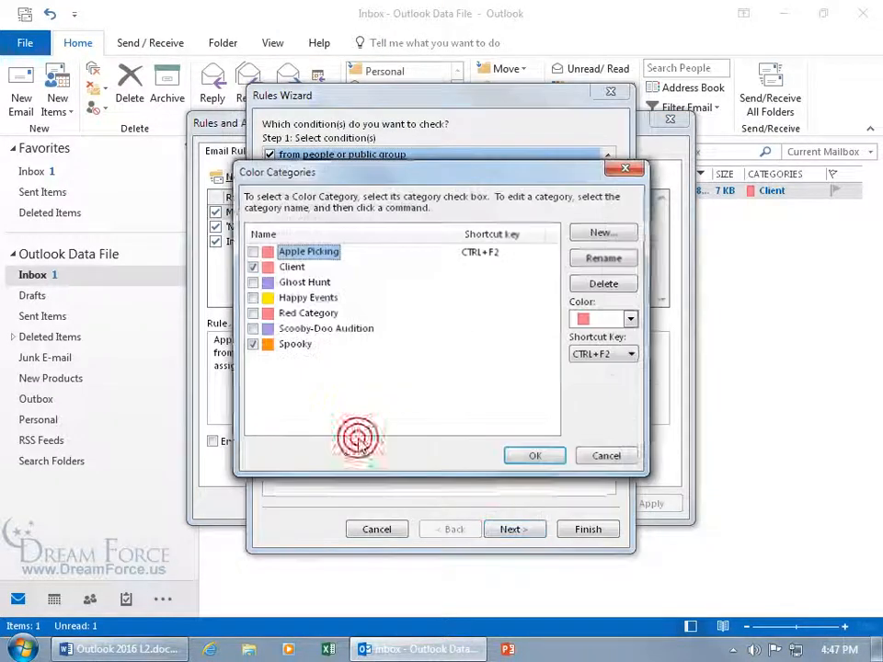
pyautogui.click(254, 343)
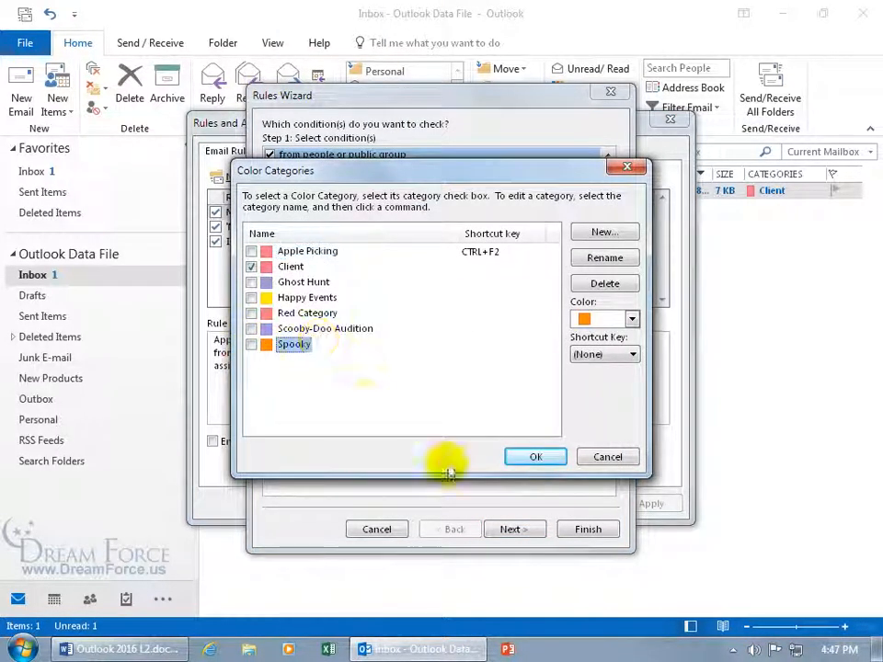
pyautogui.click(540, 456)
pyautogui.click(586, 530)
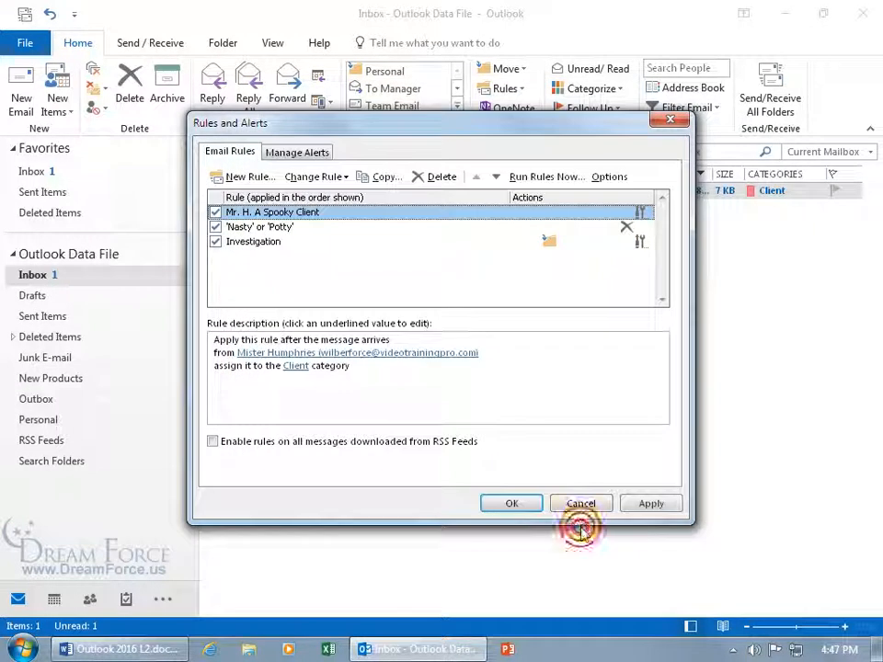
pyautogui.click(512, 504)
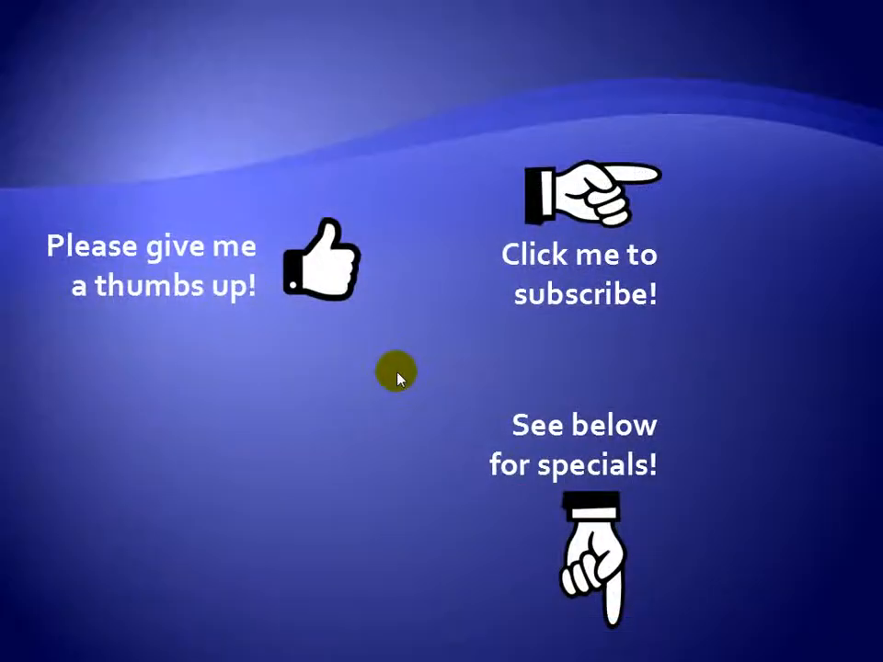